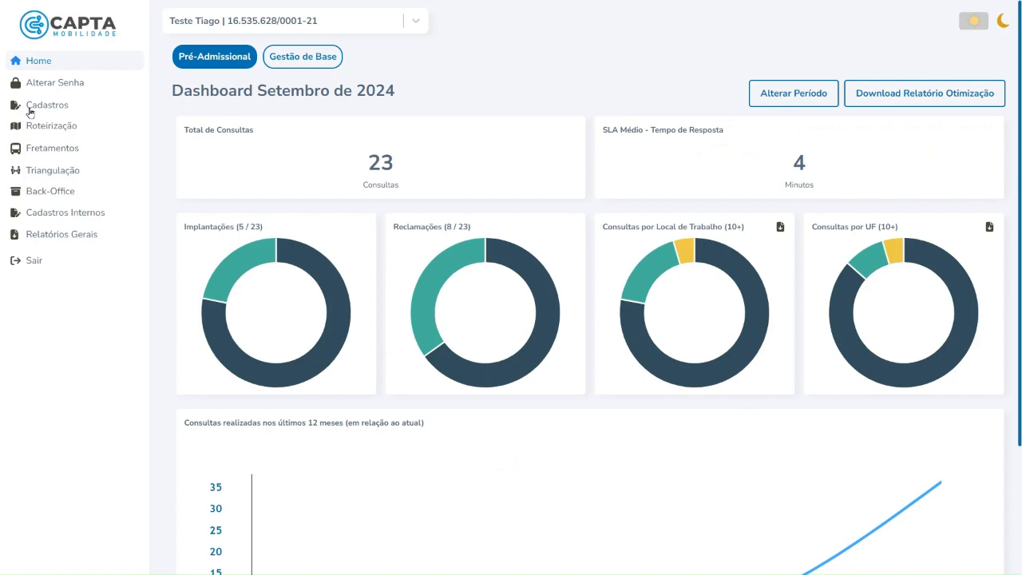
# - Open the company's registration record and review its general, address and contact data
pyautogui.click(46, 111)
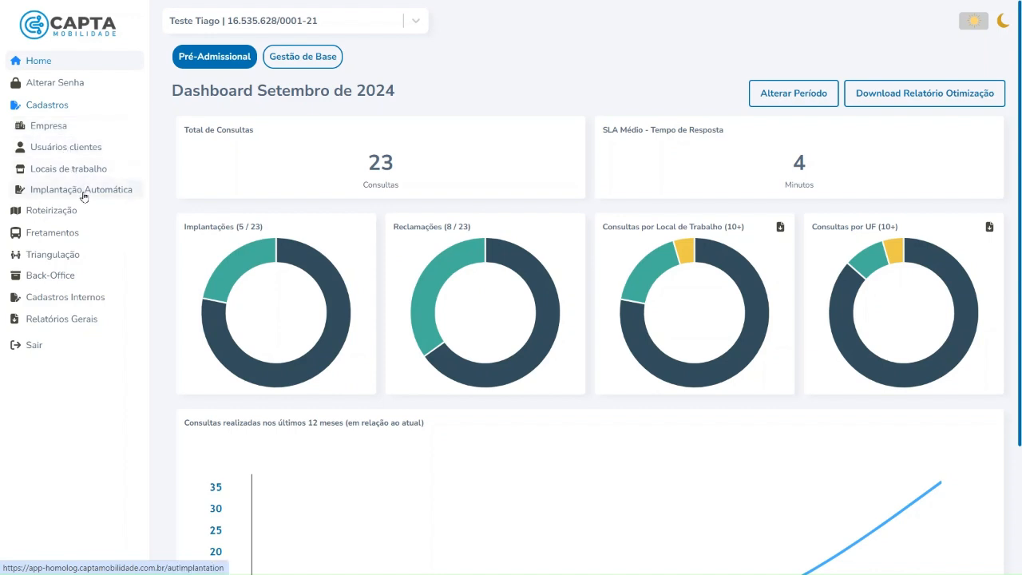
pyautogui.click(49, 126)
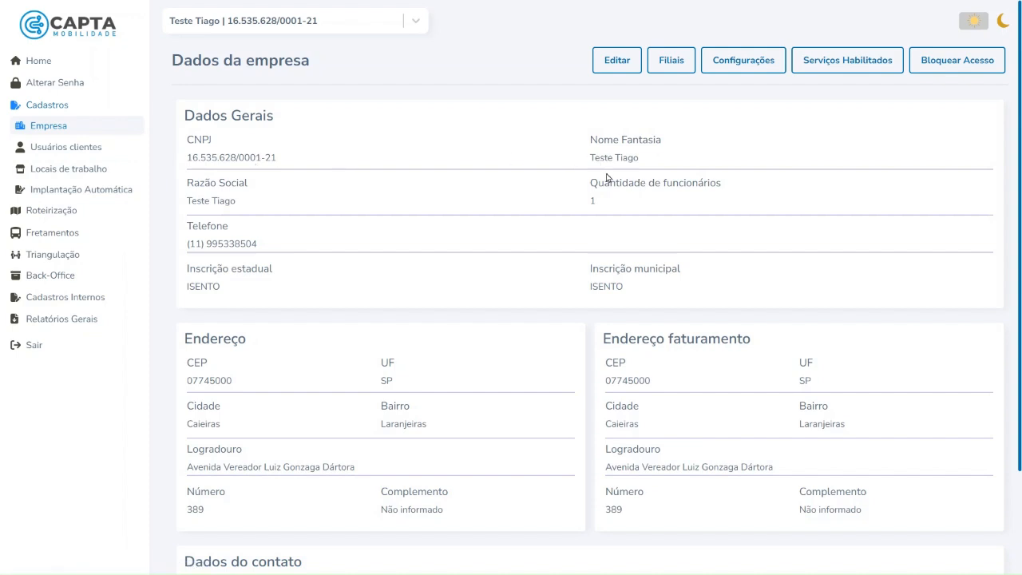
pyautogui.scroll(-2, 734, 384)
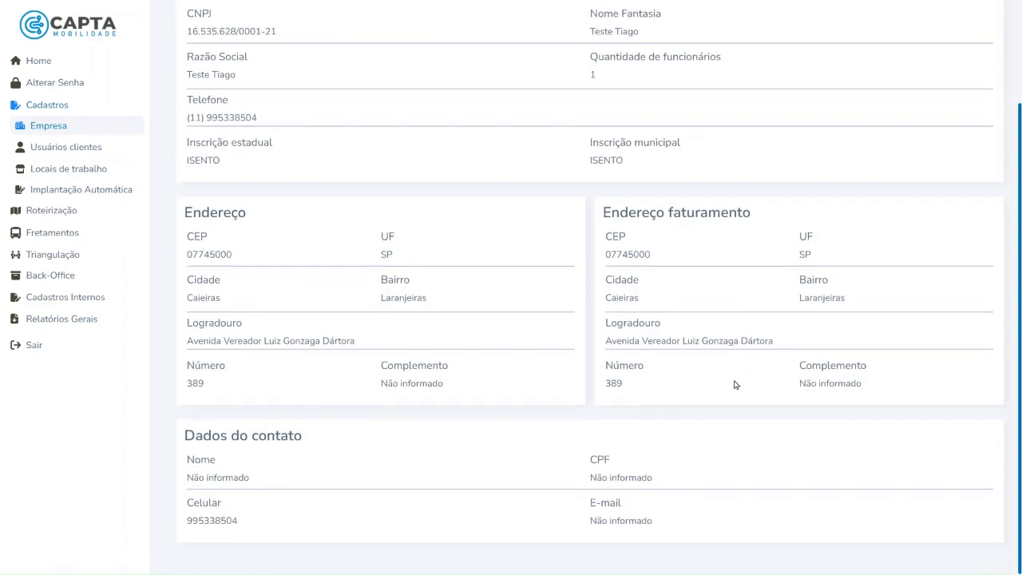
pyautogui.scroll(2, 683, 375)
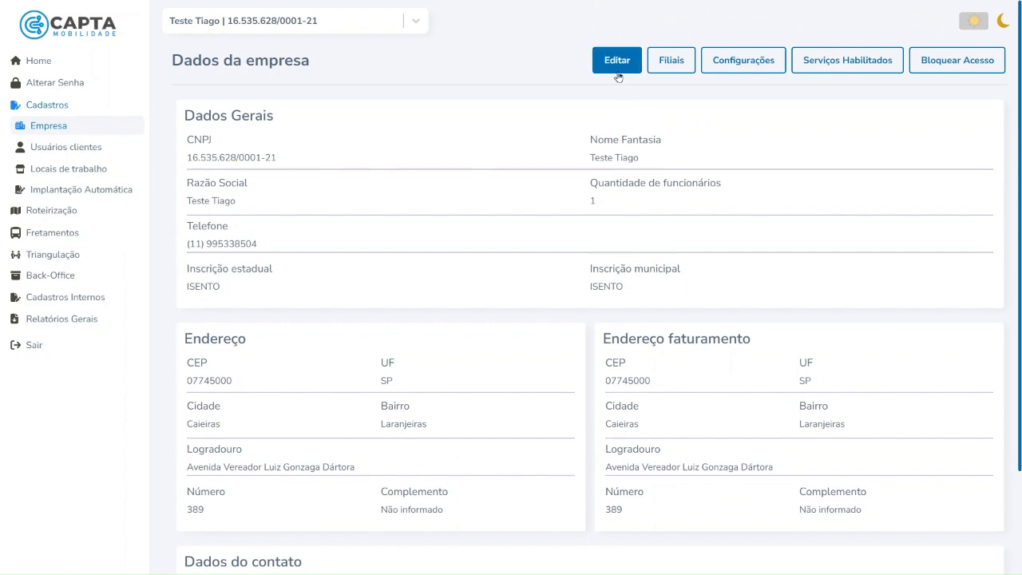
# - View the company's branch list and the blank new-branch form, and return to the company data
pyautogui.click(661, 71)
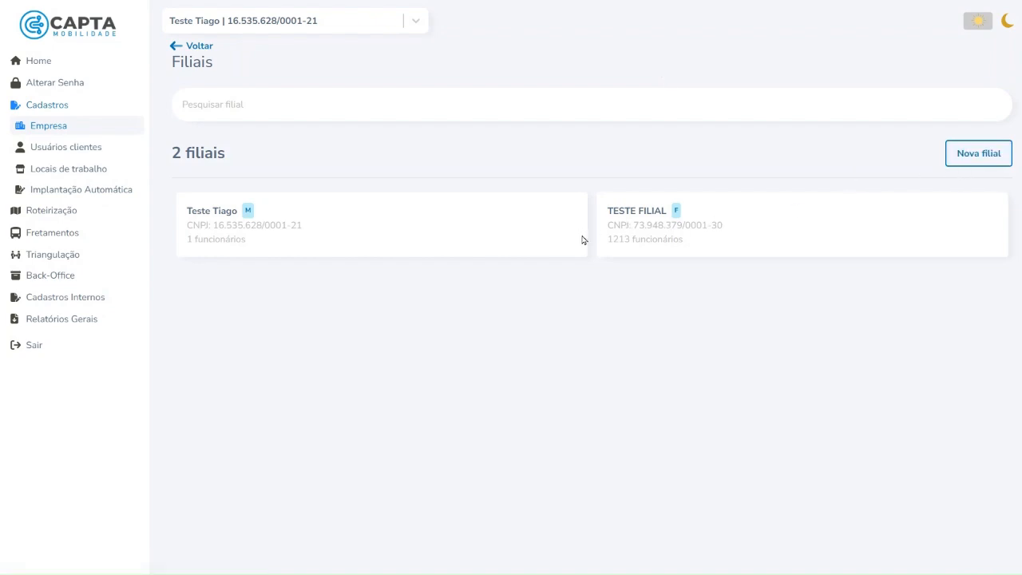
pyautogui.click(979, 165)
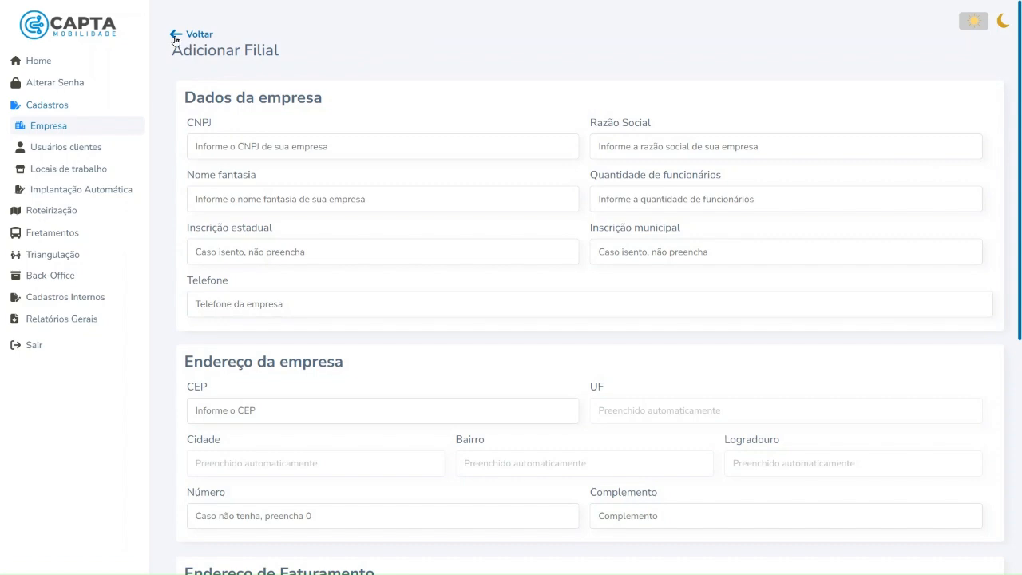
pyautogui.click(176, 34)
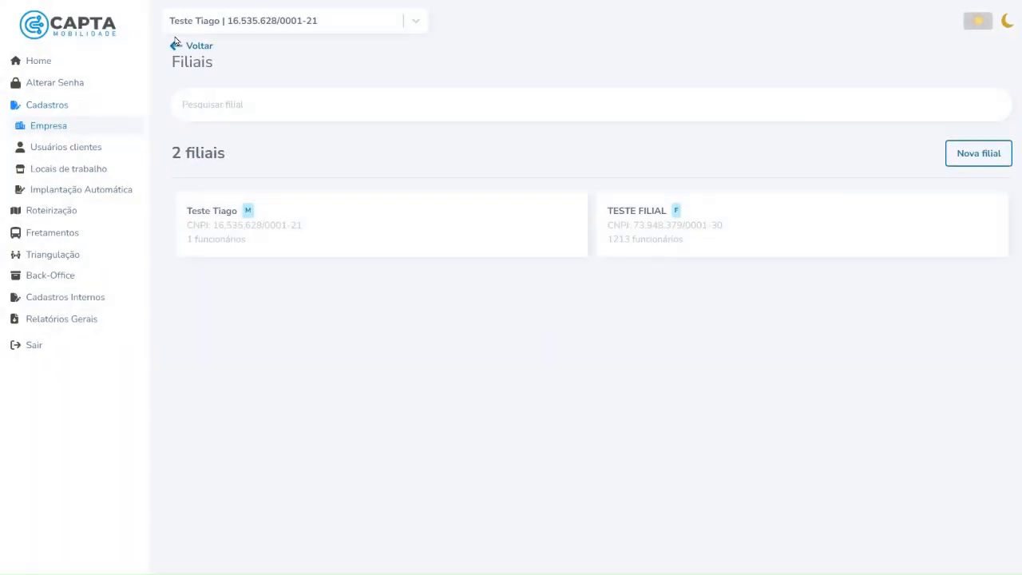
pyautogui.click(176, 45)
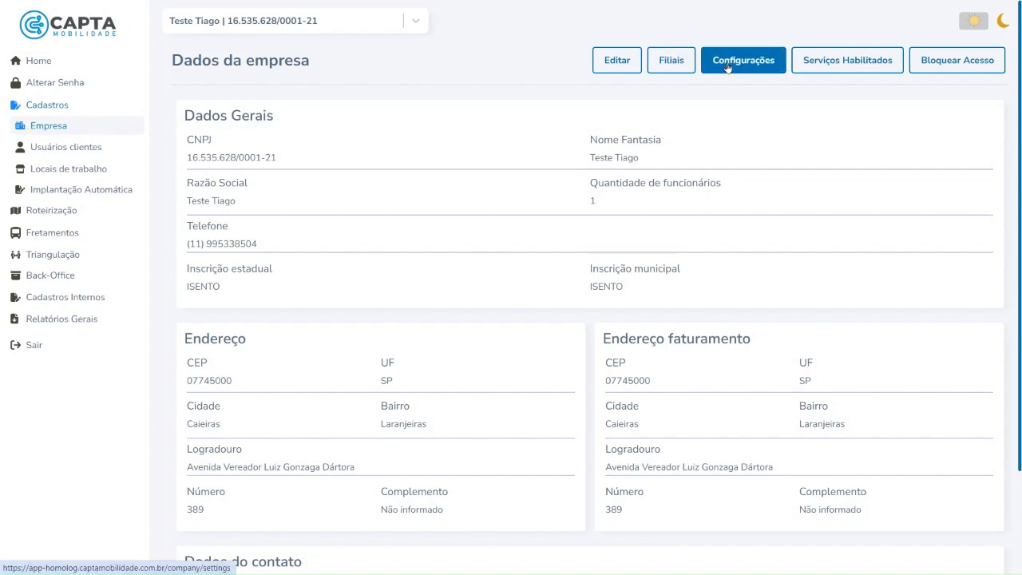
# - In the company's routing rules, enable the kilometre limiter at 14 km and set the walking distance limit to 1215 m
pyautogui.click(727, 64)
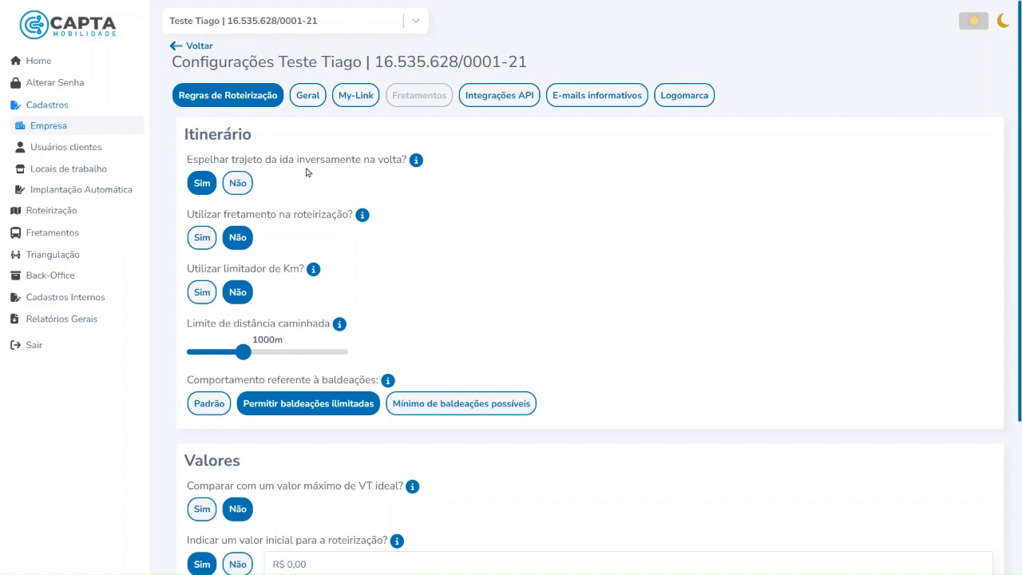
pyautogui.moveTo(421, 162)
pyautogui.click(203, 294)
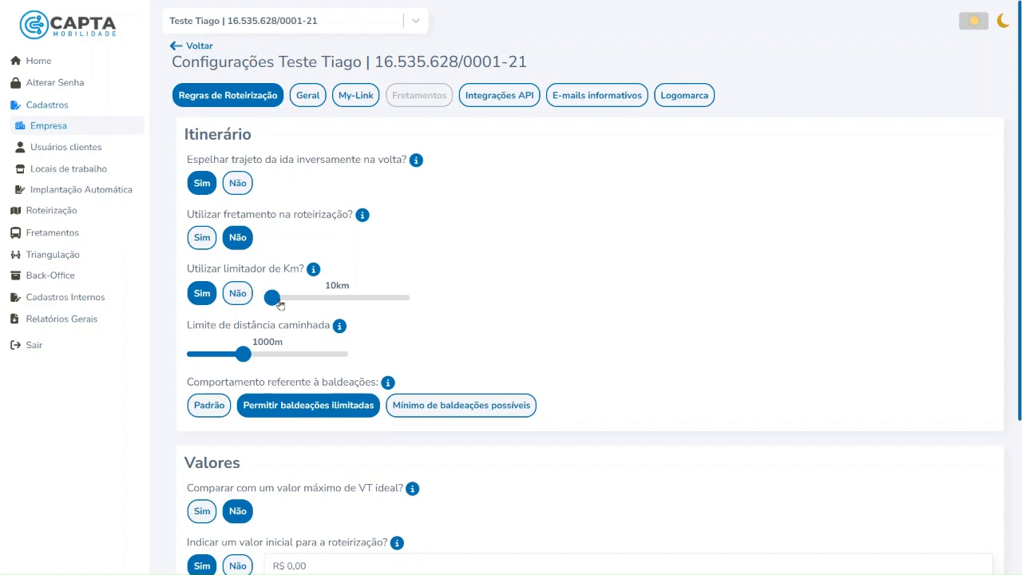
pyautogui.moveTo(280, 303)
pyautogui.mouseDown()
pyautogui.moveTo(299, 304)
pyautogui.moveTo(285, 301)
pyautogui.mouseUp()
pyautogui.click(256, 355)
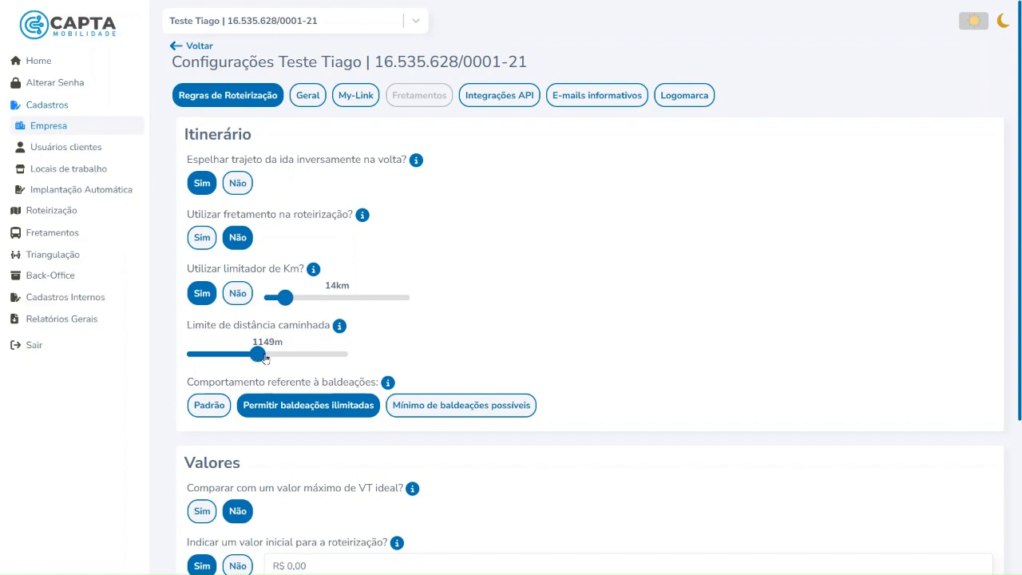
pyautogui.moveTo(257, 358); pyautogui.dragTo(265, 358)
# - Set the initial routing value option to Não, keep SPTRANS recharge as VT, and save the routing rules
pyautogui.scroll(-2, 313, 422)
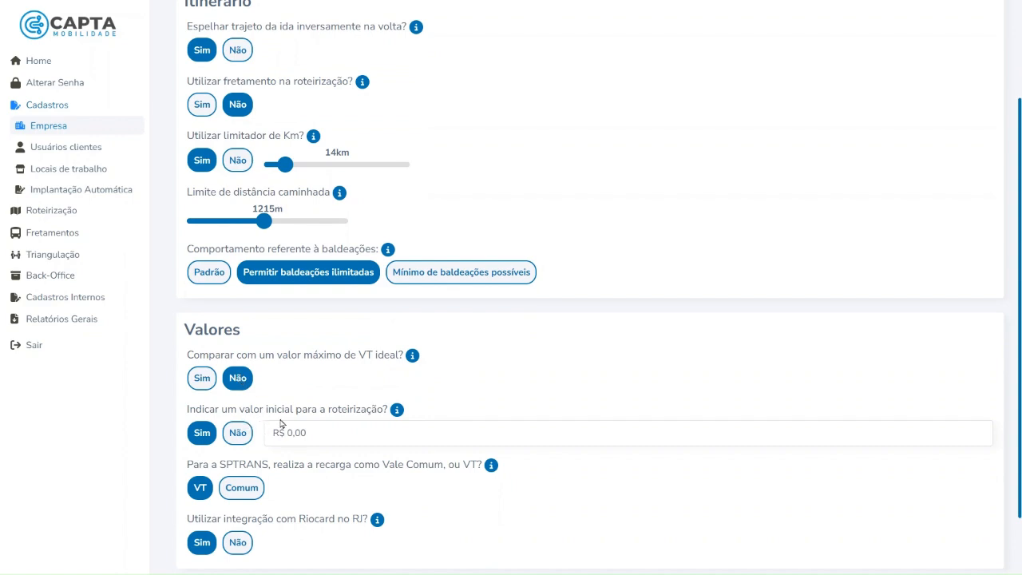
pyautogui.moveTo(399, 415)
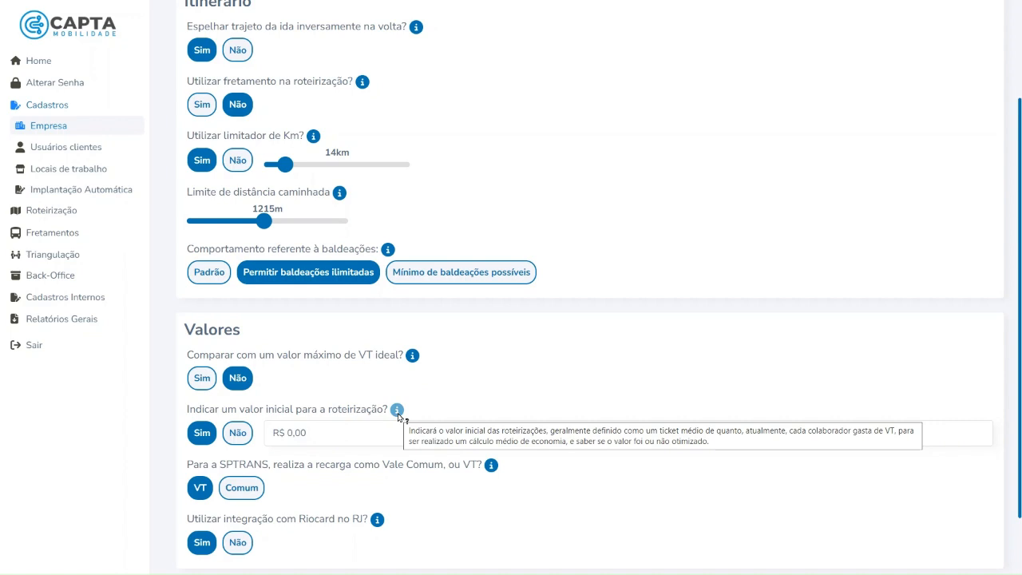
pyautogui.click(235, 434)
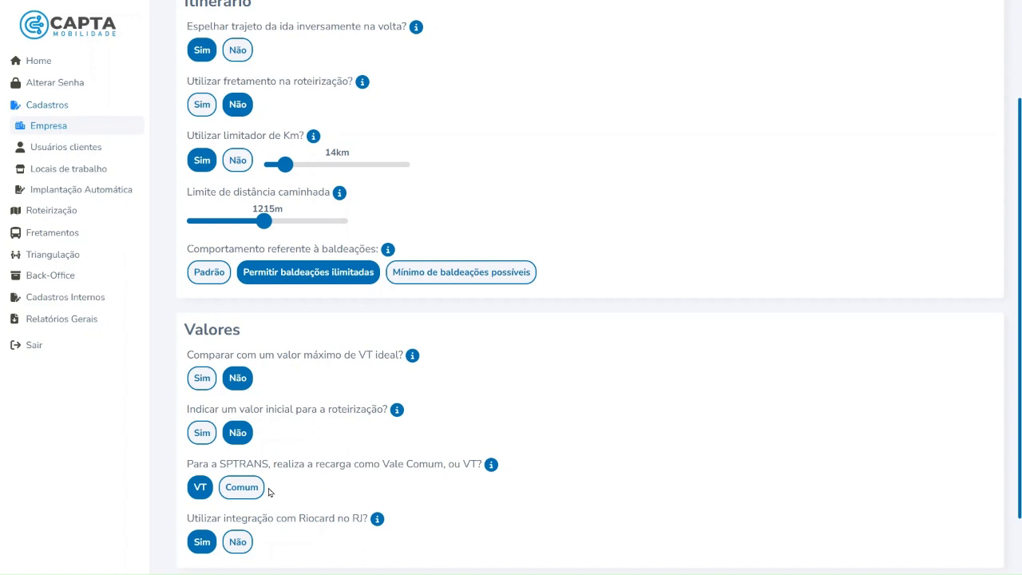
pyautogui.click(242, 487)
pyautogui.scroll(-1, 434, 523)
pyautogui.click(570, 533)
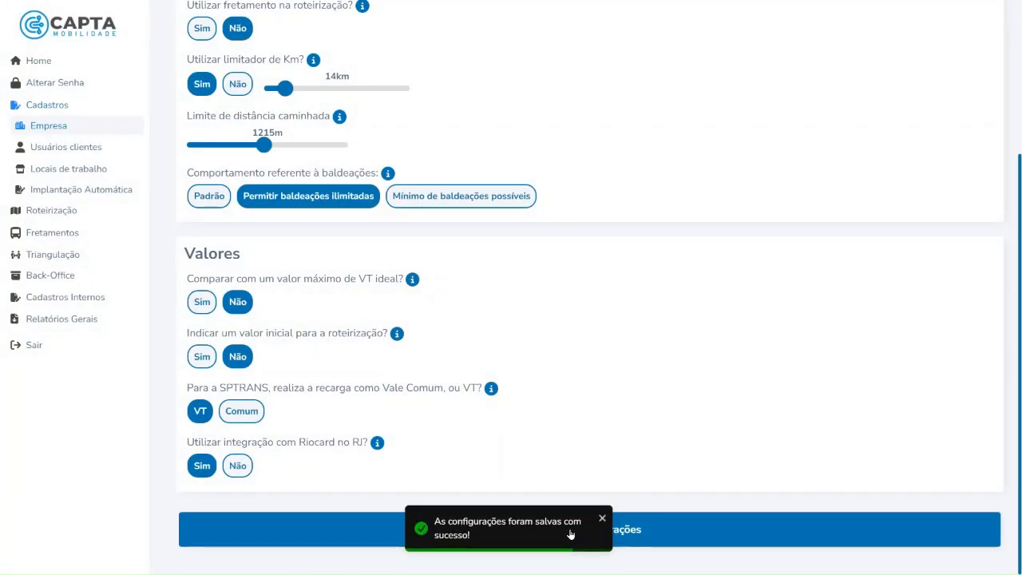
# - Open the company's general settings and examine the available suppliers of VT item codes
pyautogui.scroll(3, 576, 465)
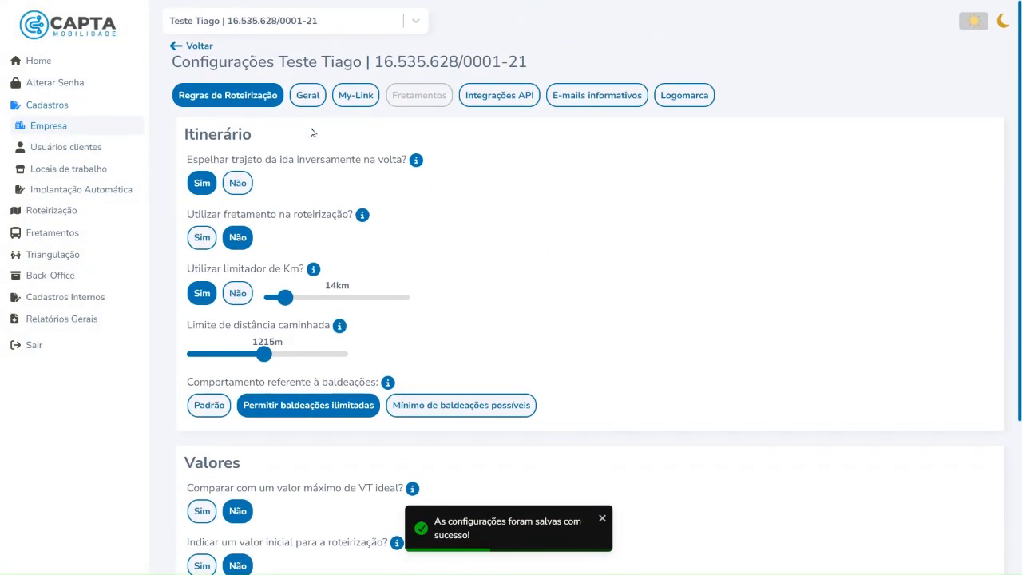
pyautogui.click(315, 100)
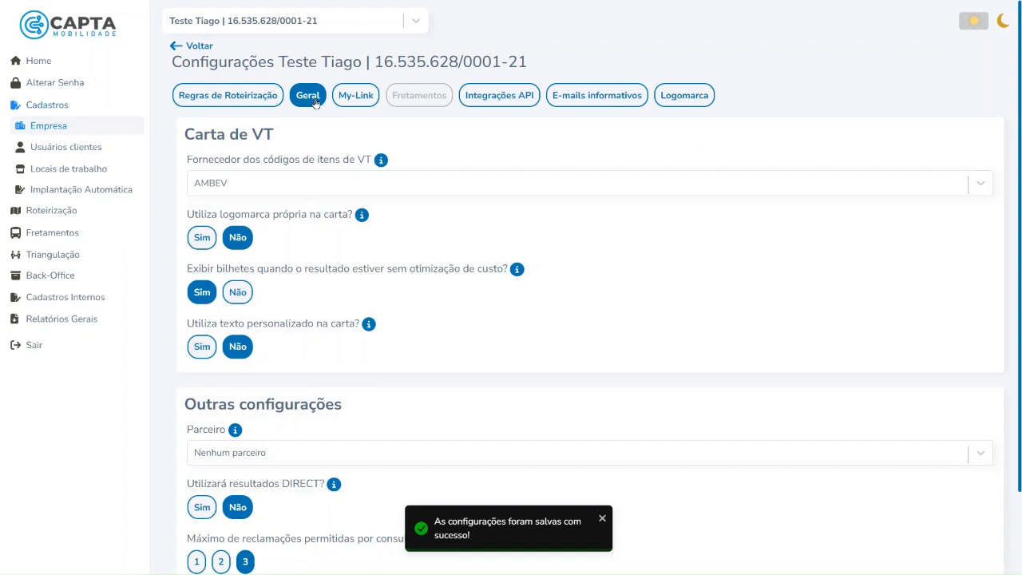
pyautogui.click(425, 192)
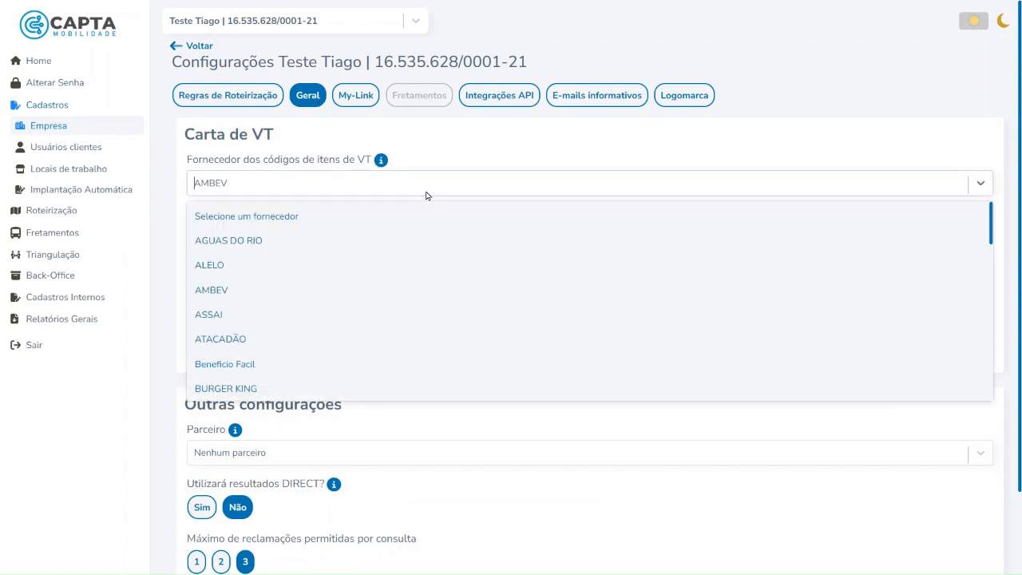
pyautogui.scroll(-4, 407, 259)
pyautogui.scroll(-5, 407, 259)
pyautogui.scroll(6, 407, 259)
pyautogui.scroll(4, 408, 260)
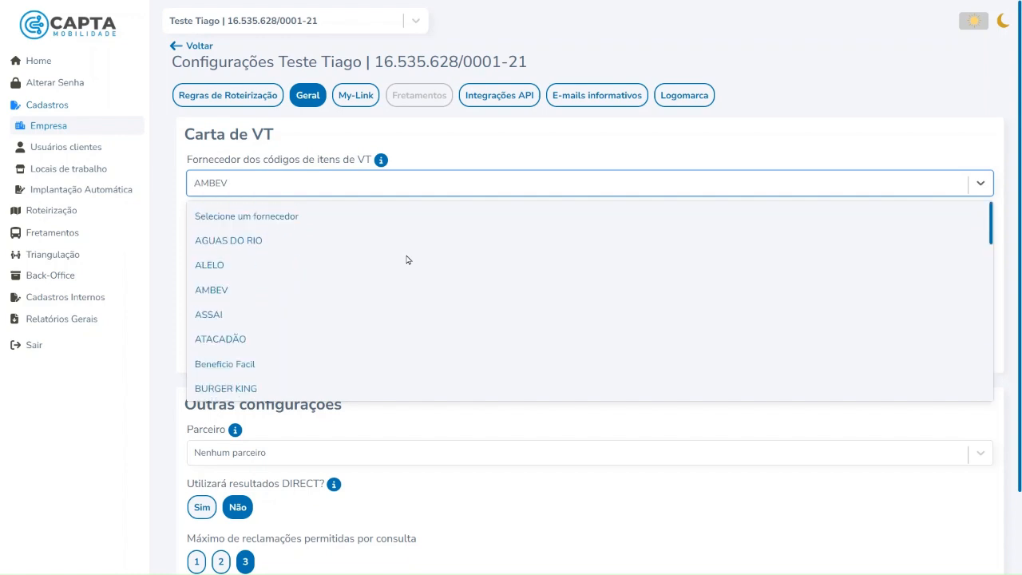
pyautogui.scroll(-1, 314, 257)
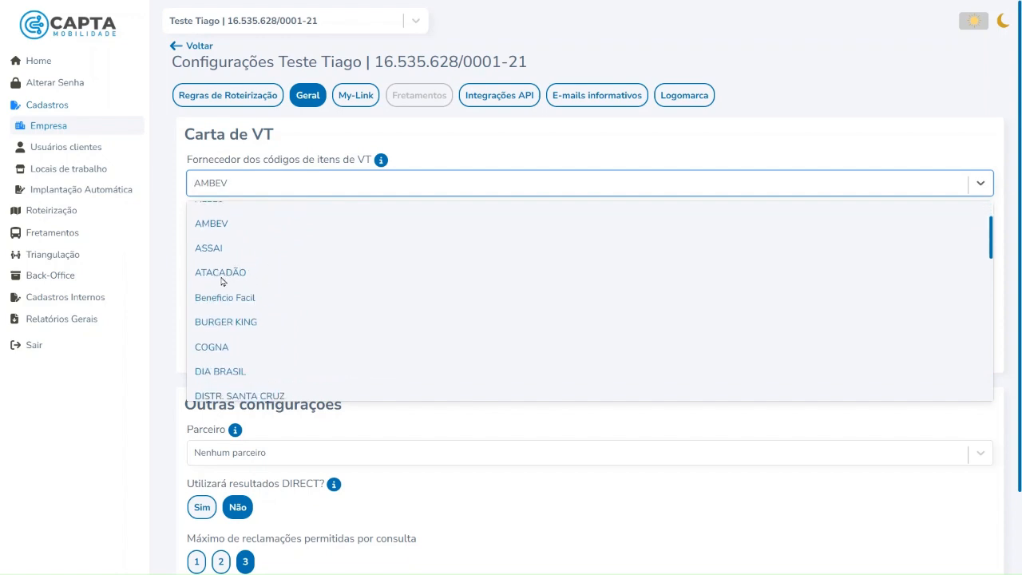
pyautogui.scroll(-2, 302, 295)
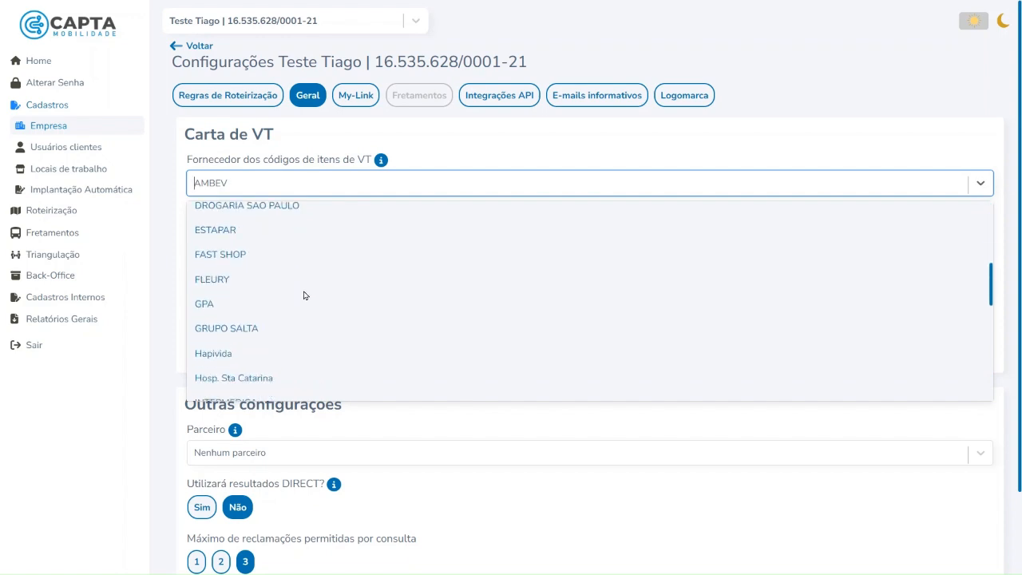
pyautogui.scroll(-2, 303, 295)
pyautogui.click(466, 154)
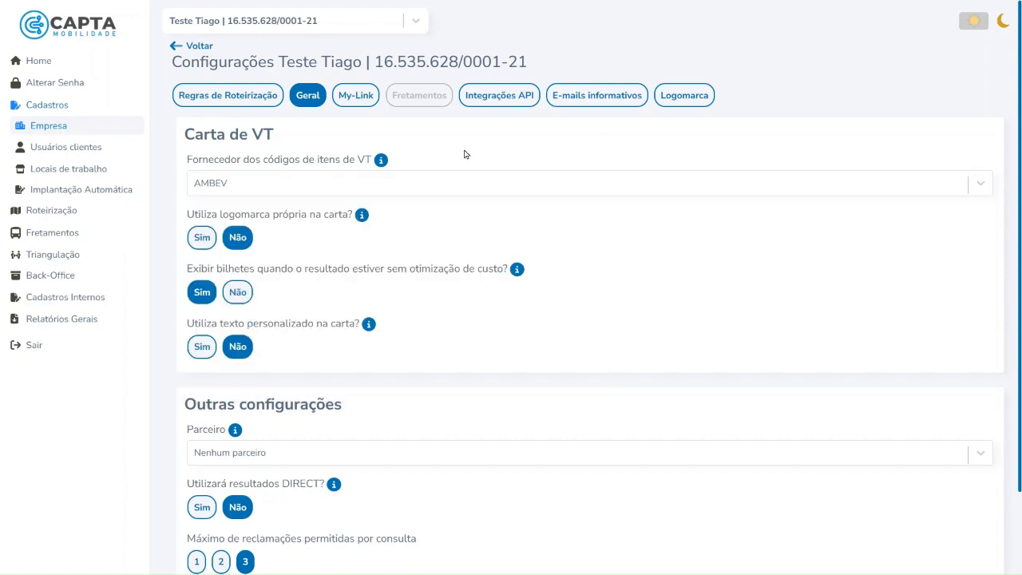
# - Set the supplier of VT item codes to WE CONNECT
pyautogui.click(397, 180)
pyautogui.scroll(-3, 326, 263)
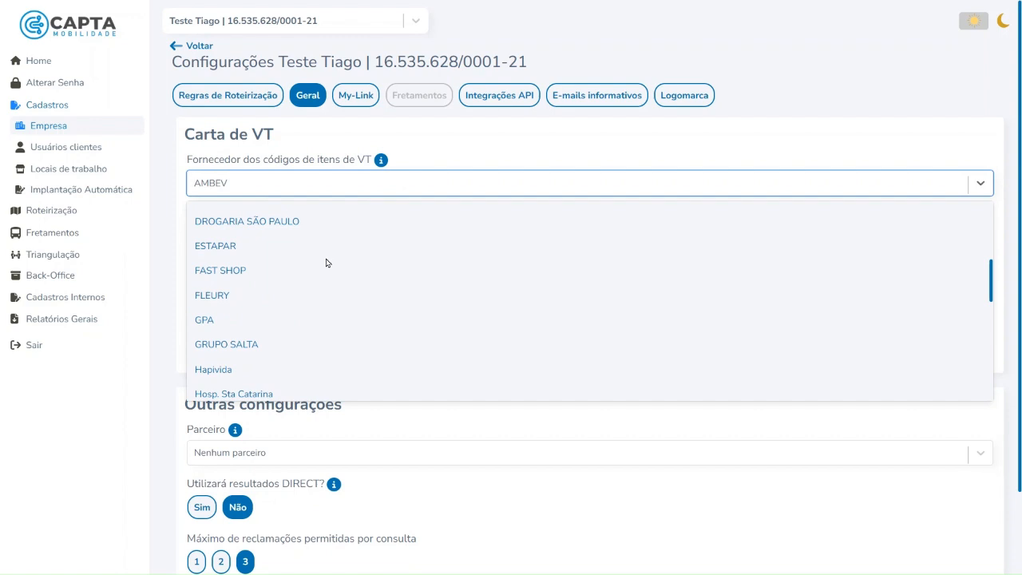
pyautogui.scroll(-5, 326, 263)
pyautogui.scroll(-1, 325, 263)
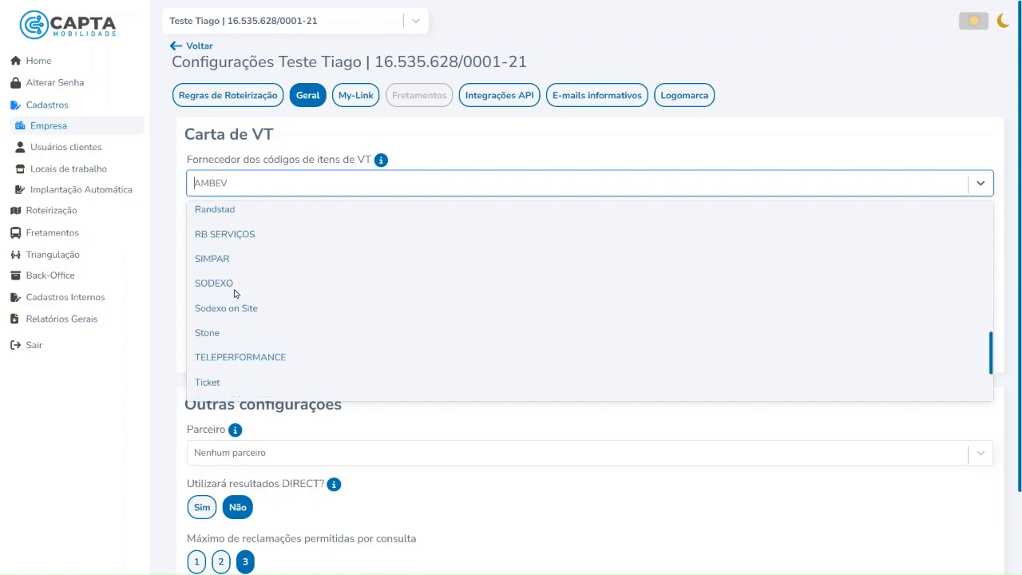
pyautogui.scroll(-3, 237, 293)
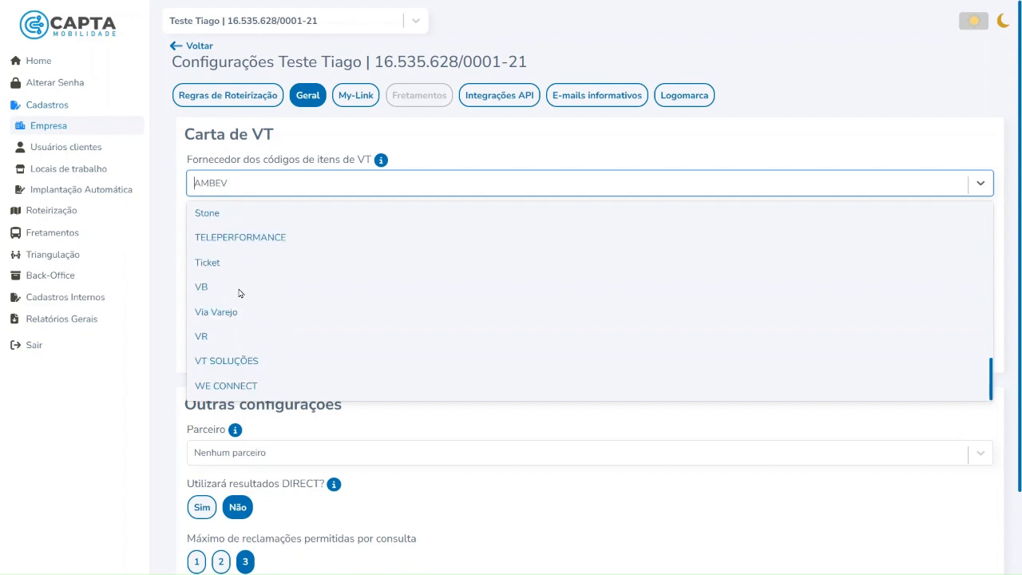
pyautogui.click(244, 389)
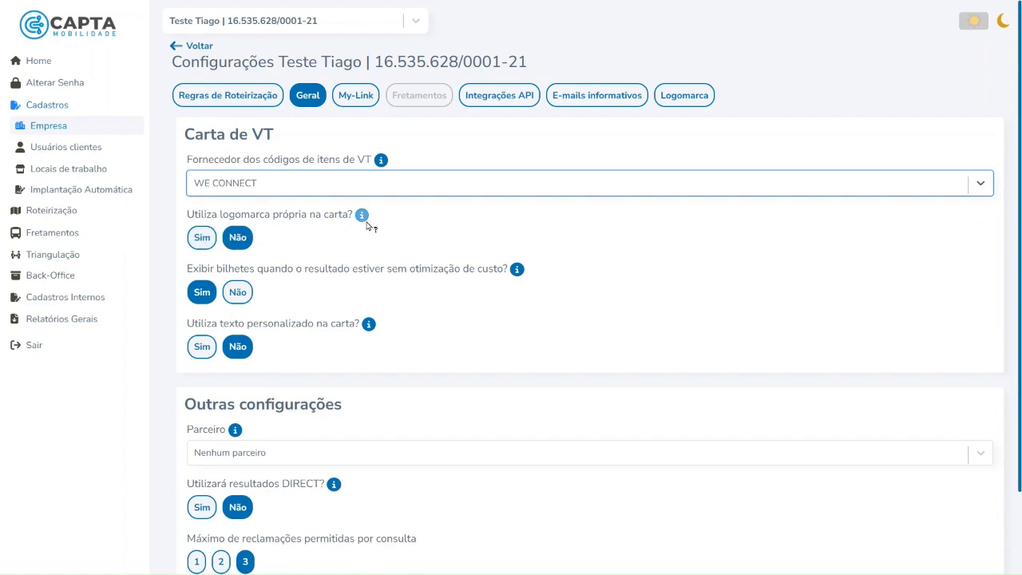
# - Enable the company's own logo and custom text for the VT letter
pyautogui.click(202, 245)
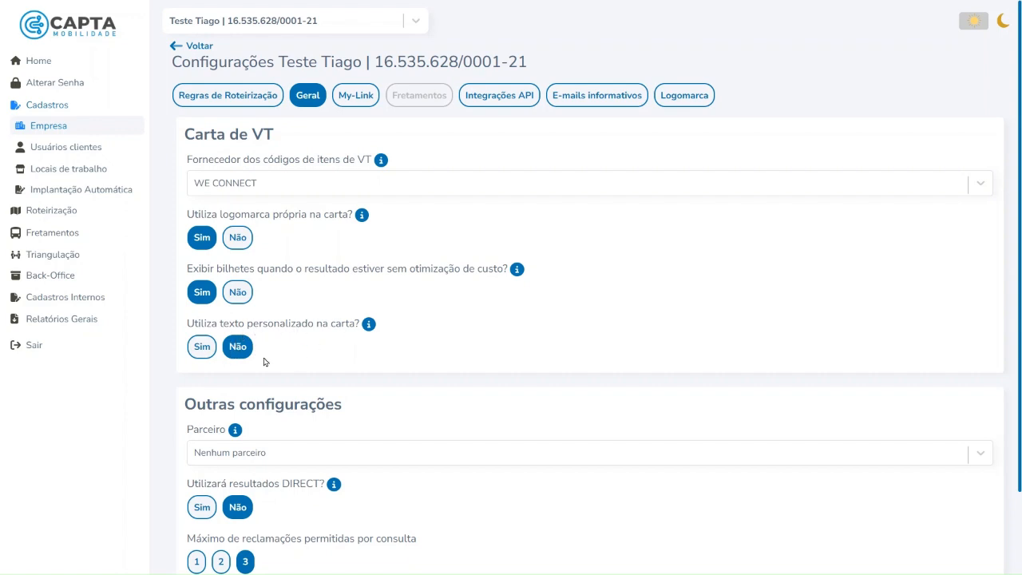
pyautogui.click(202, 351)
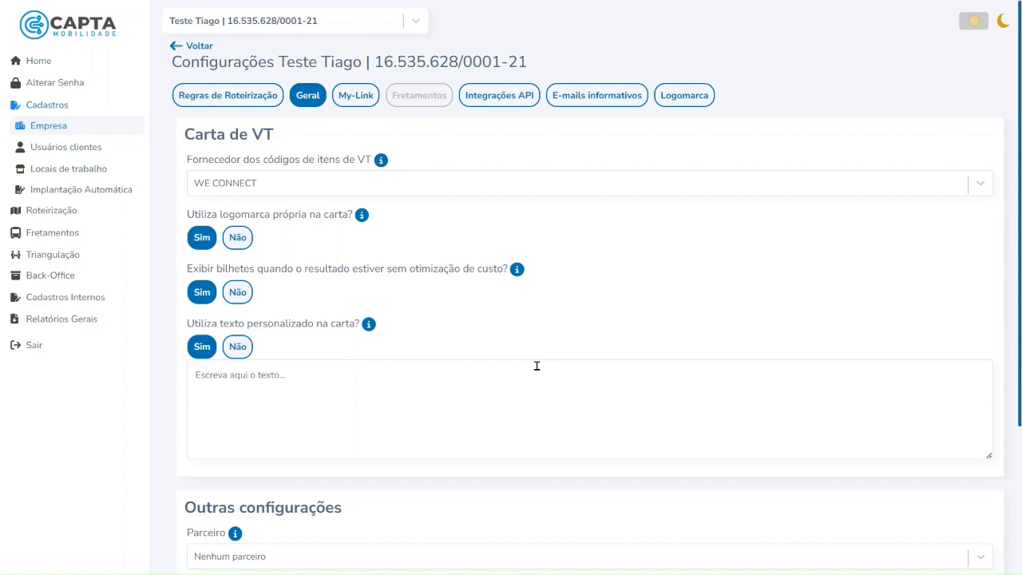
# - Enable the use of DIRECT results in the other general settings and check that option's explanation
pyautogui.scroll(-3, 551, 370)
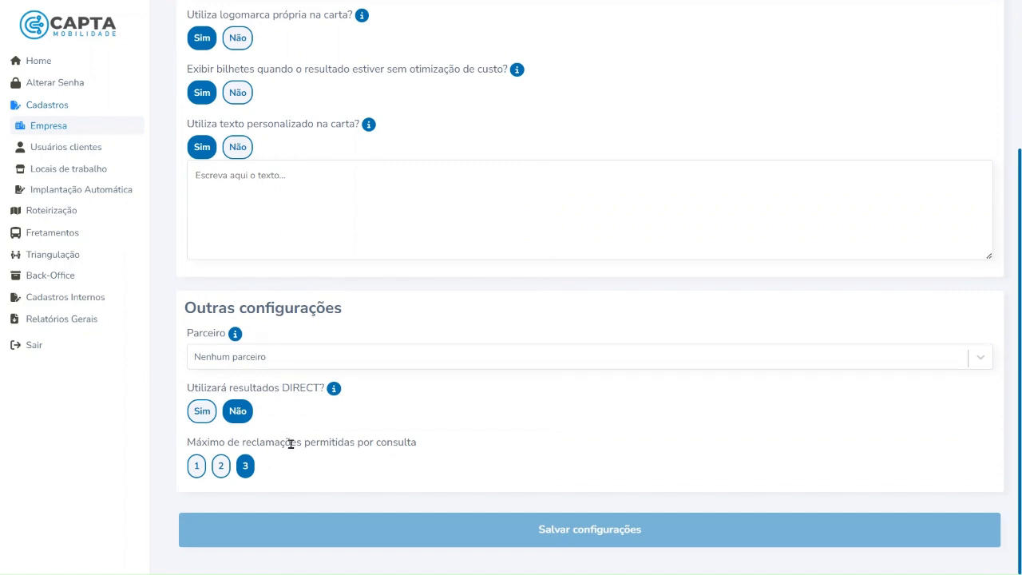
pyautogui.click(195, 420)
pyautogui.click(195, 420)
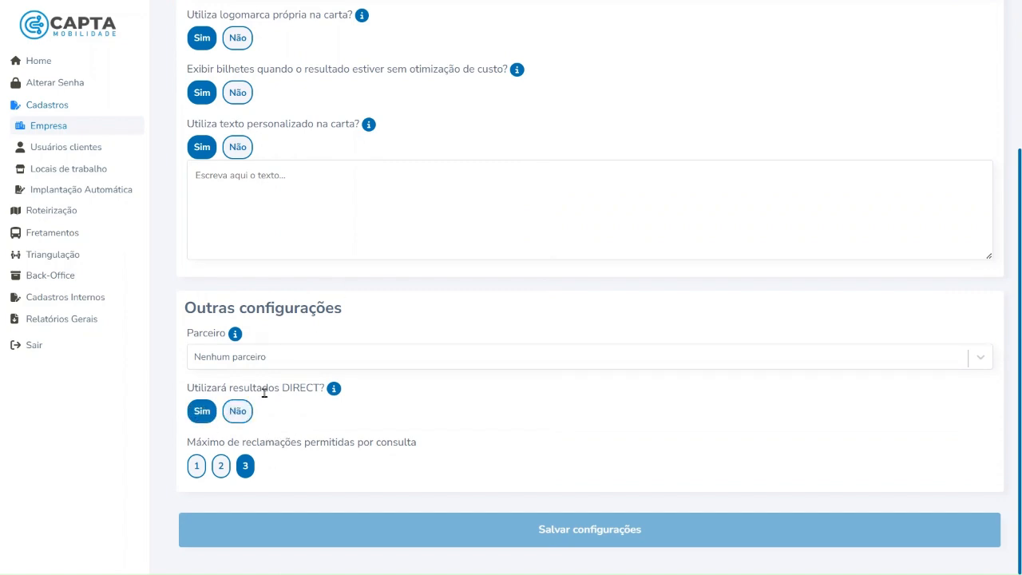
pyautogui.moveTo(336, 394)
# - Review the My-Link and API integration settings, switching the payroll integration on and back off
pyautogui.scroll(3, 585, 410)
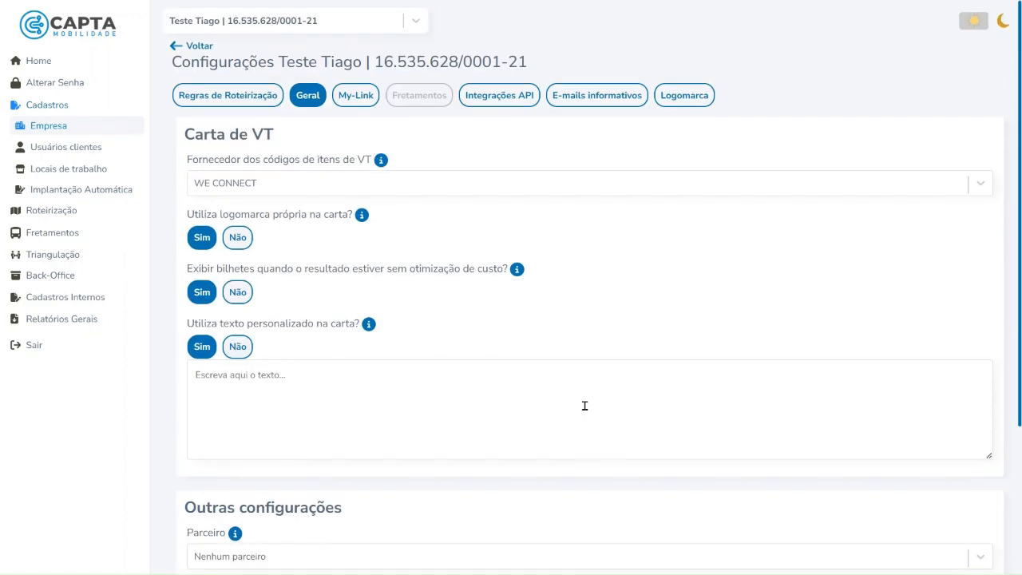
pyautogui.click(365, 95)
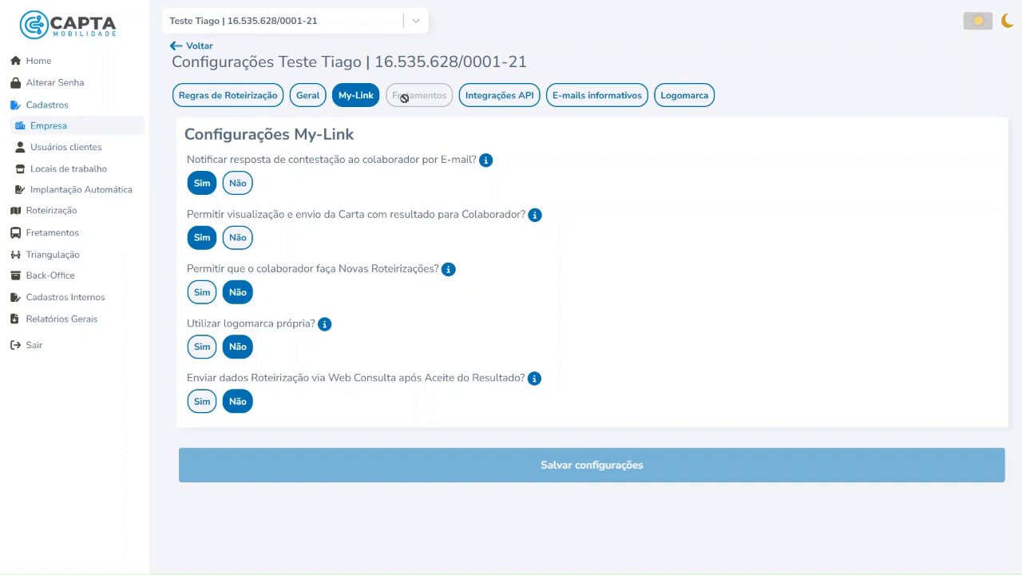
pyautogui.click(492, 103)
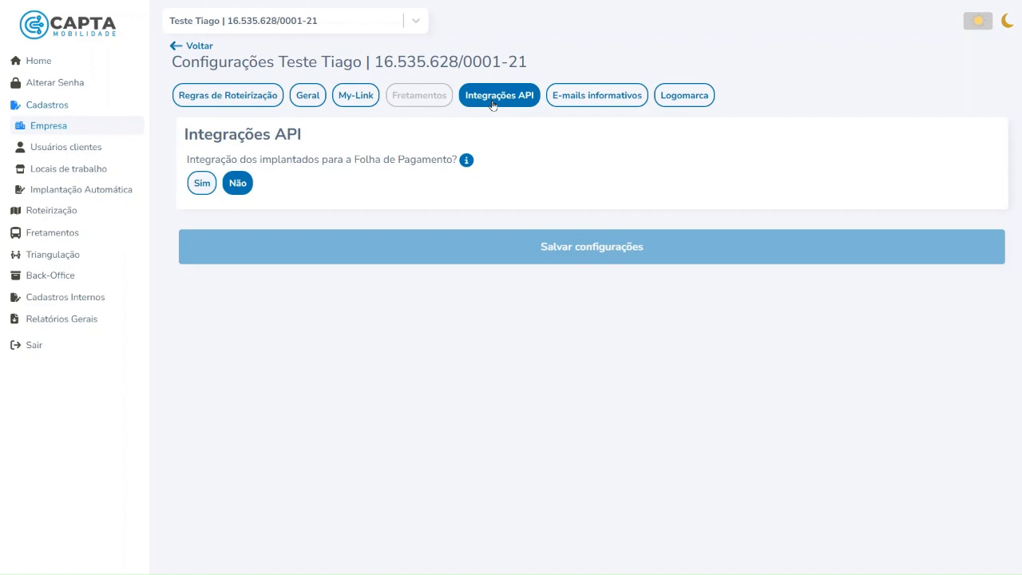
pyautogui.click(203, 184)
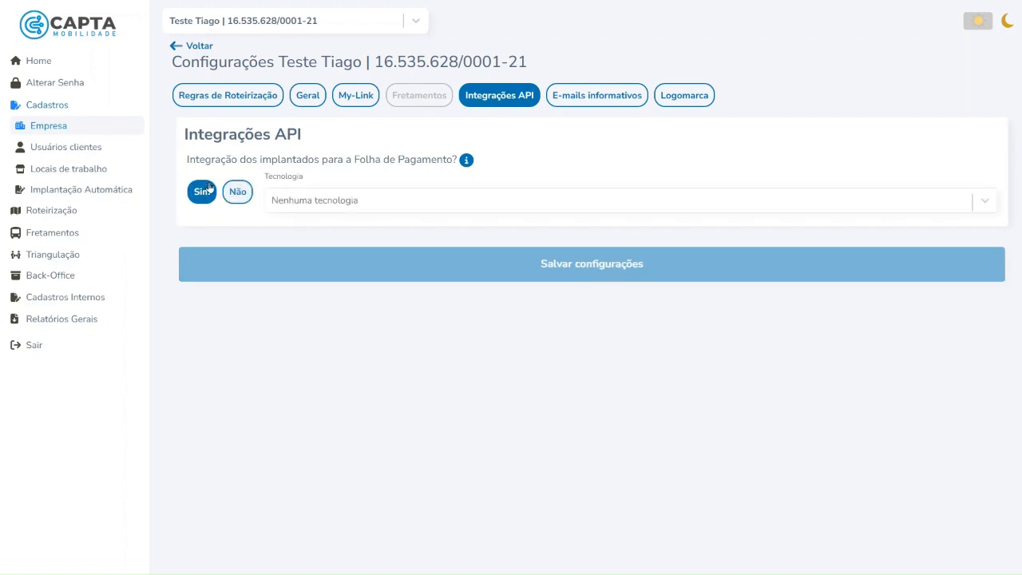
pyautogui.click(239, 195)
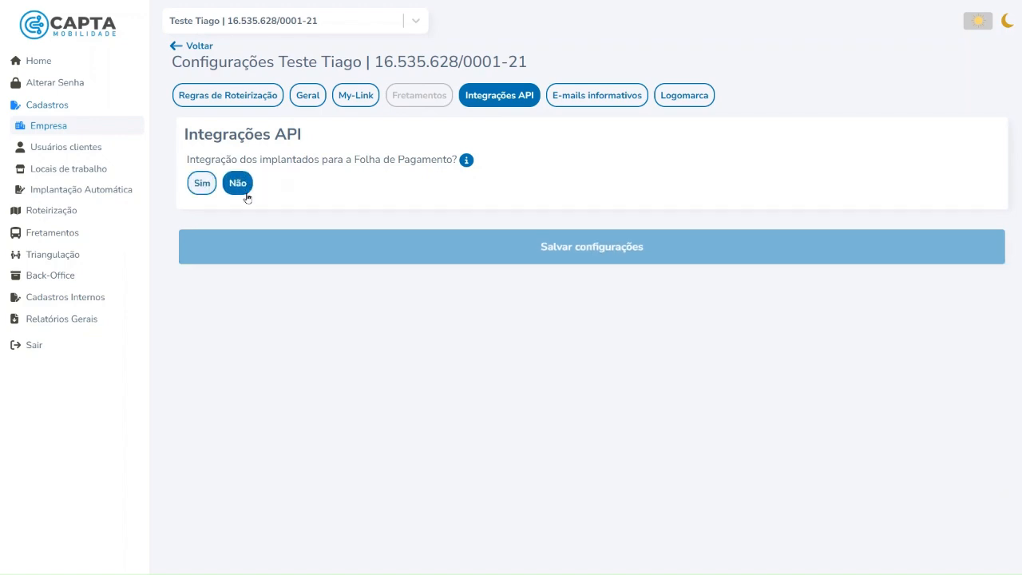
# - Review the informational e-mail recipients and the logo settings, and return to the home dashboard
pyautogui.click(587, 100)
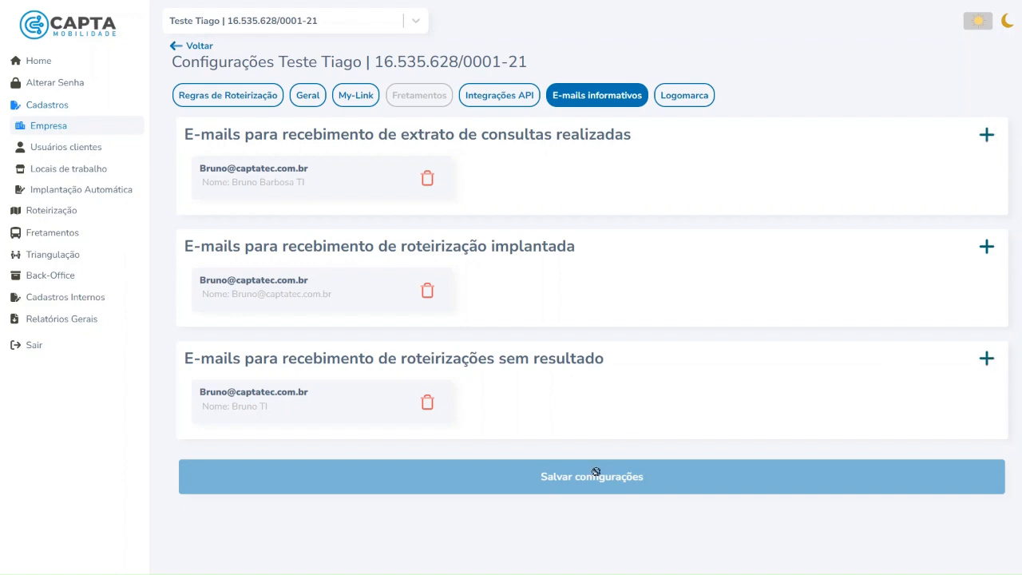
pyautogui.click(703, 101)
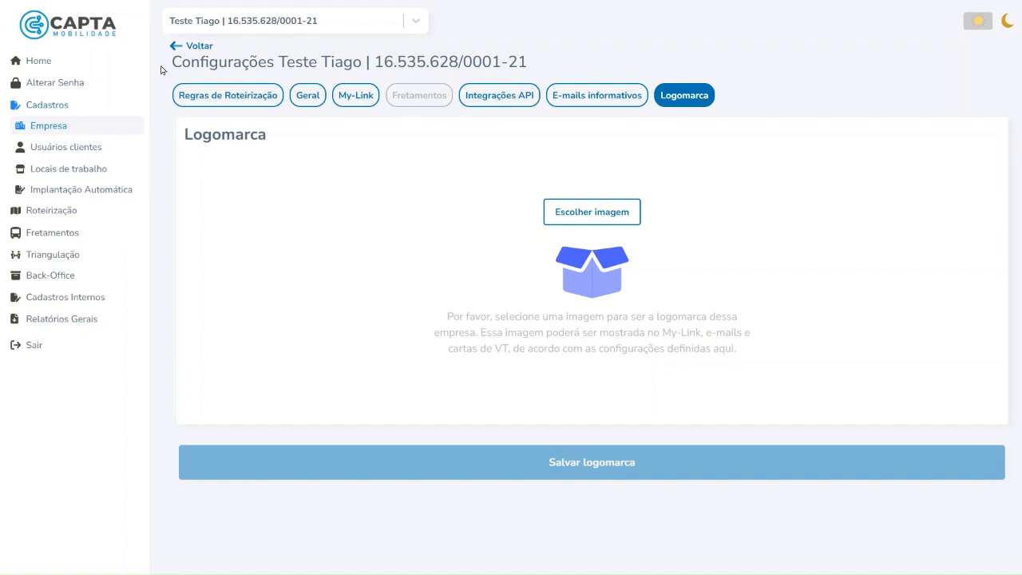
pyautogui.click(47, 64)
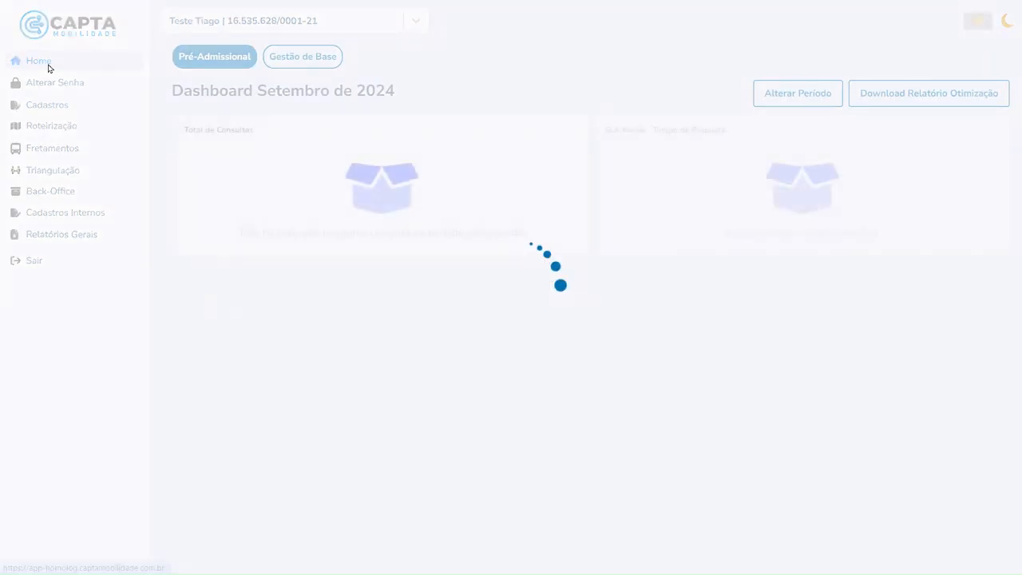